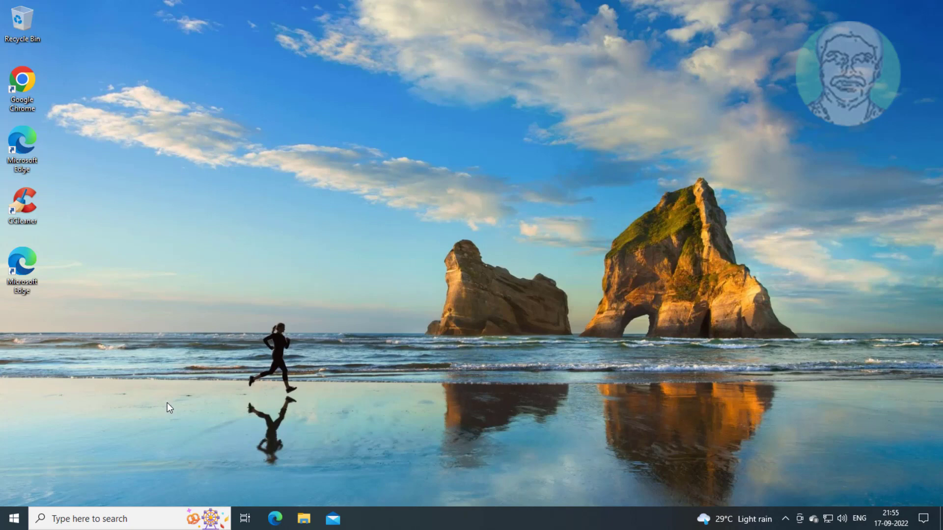
- Start a Windows Update check from Settings' Update & Security page
click(13, 519)
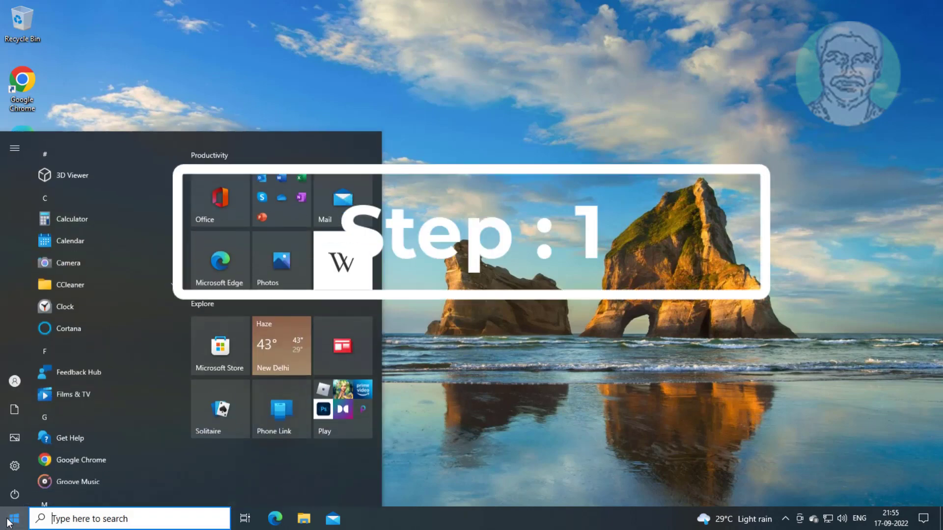
click(19, 463)
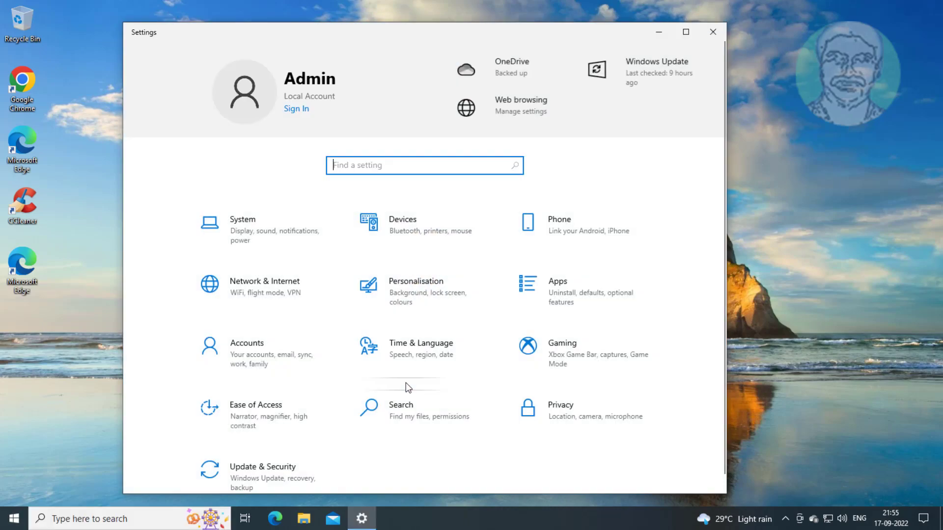
click(252, 474)
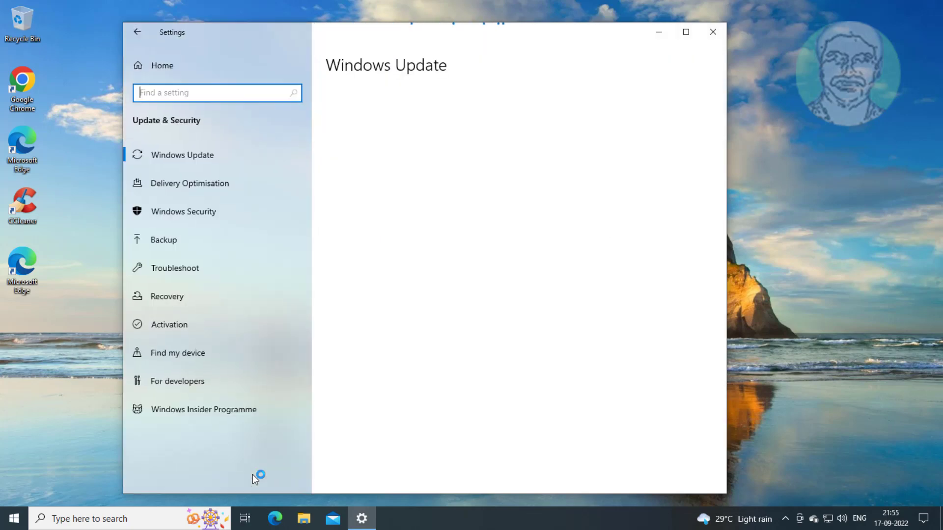
click(397, 129)
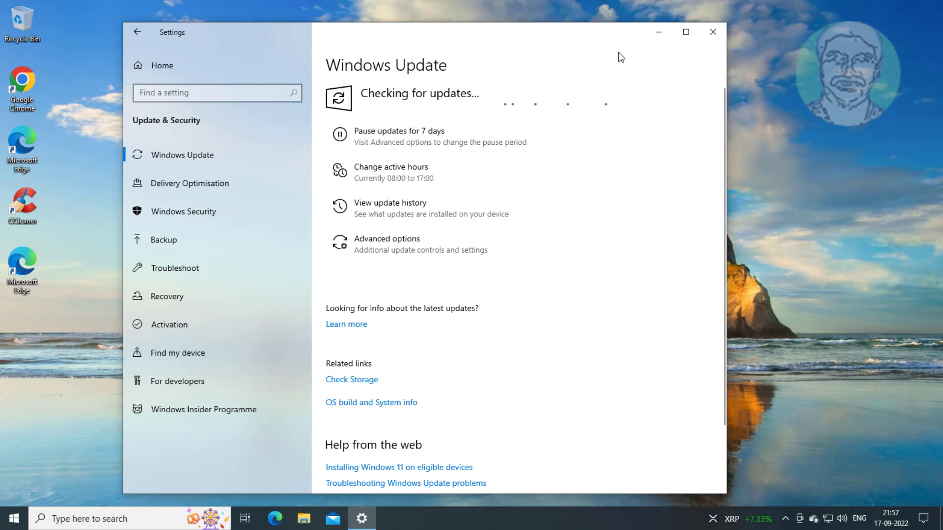
- Close Settings and load the copied Media Feature Pack link in a maximized Chrome window
click(712, 32)
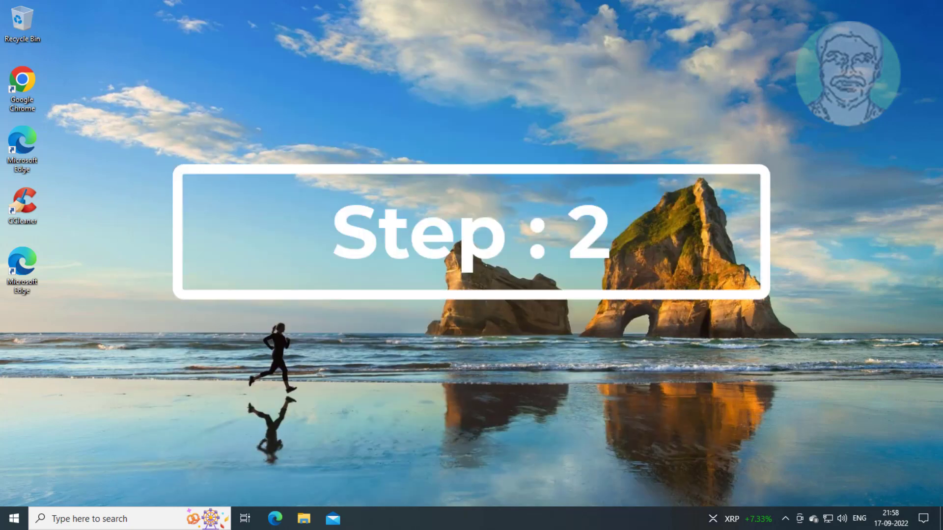
double_click(41, 97)
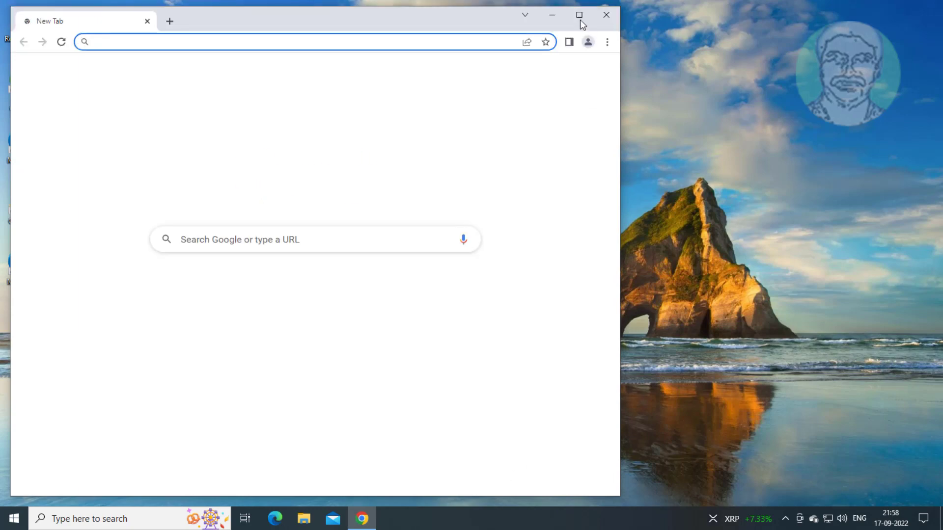
click(574, 21)
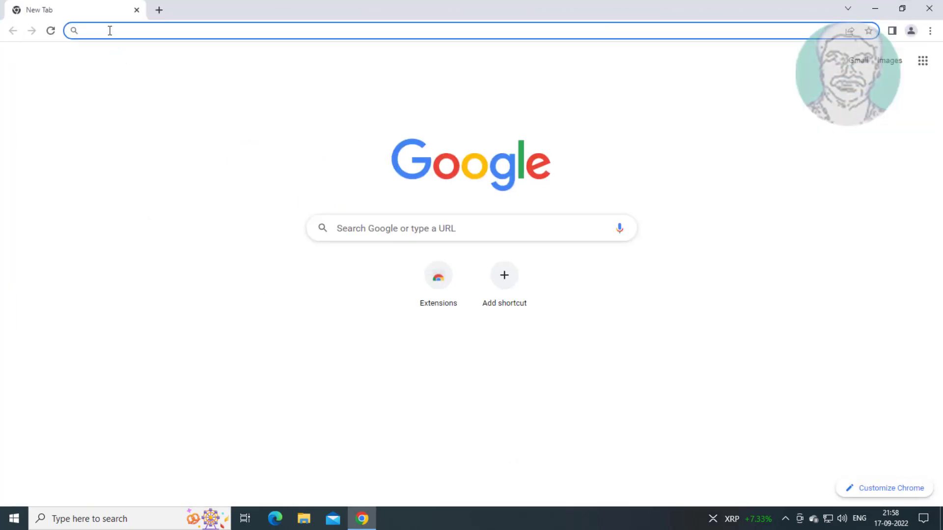
right_click(110, 31)
click(169, 125)
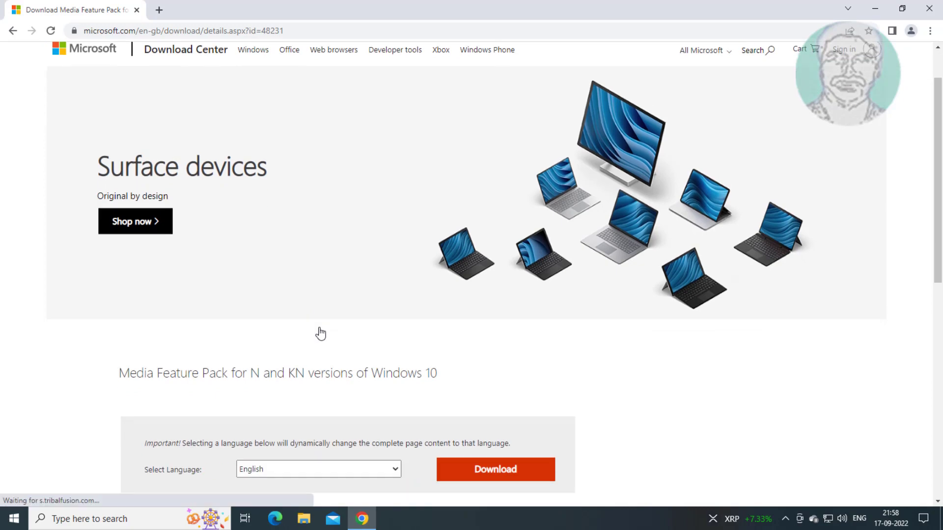
- Download Microsoft-Windows-MediaFeaturePack-OOB-Package_x64.msu, the 108.9 MB x64 package
scroll(644, 412, down, 2)
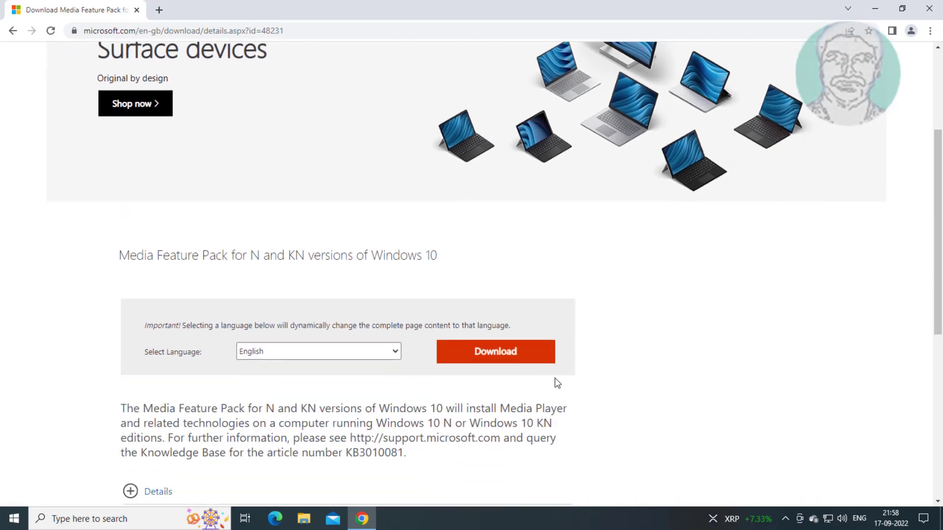
click(499, 353)
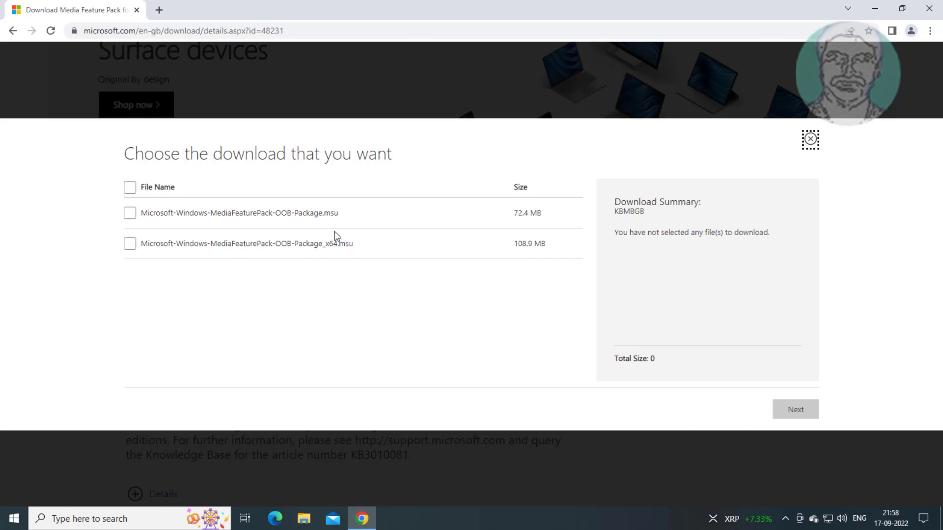
click(130, 244)
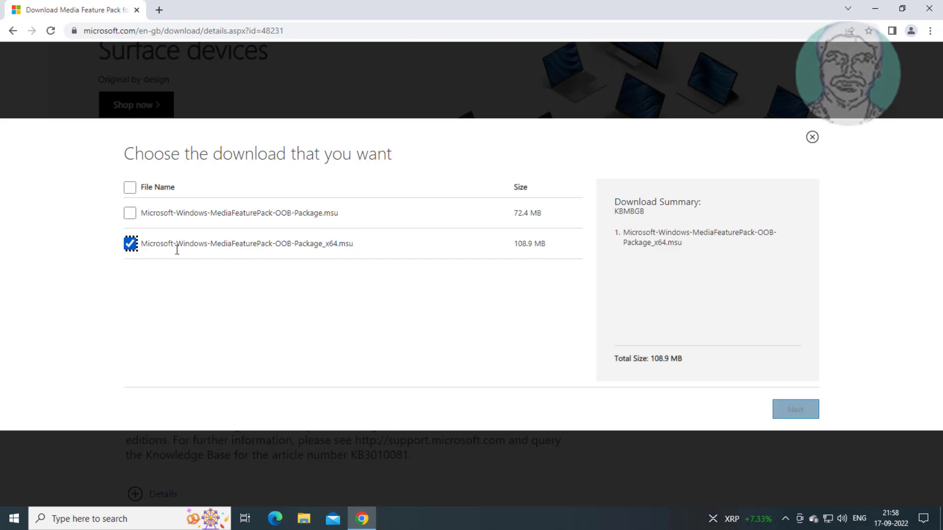
click(794, 415)
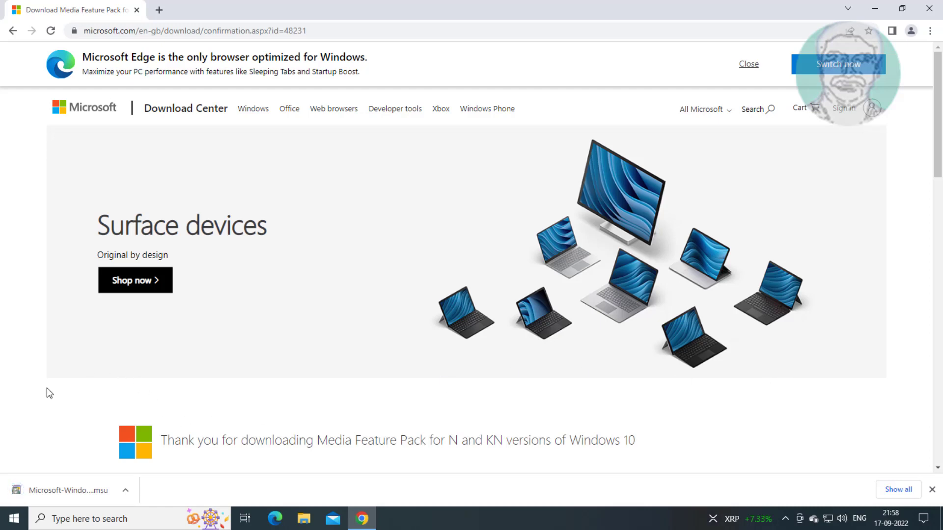
- Run the downloaded .msu and accept the licence terms to install KB3010081
click(51, 493)
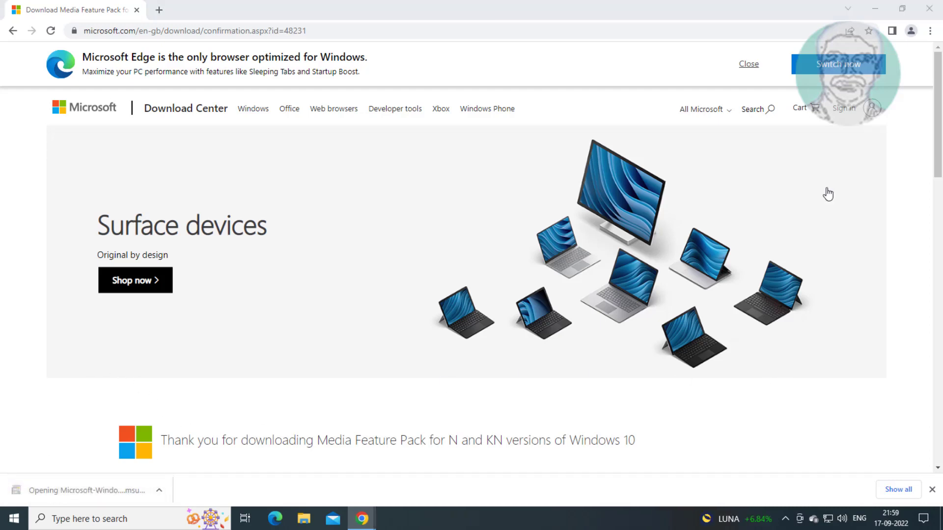
click(875, 9)
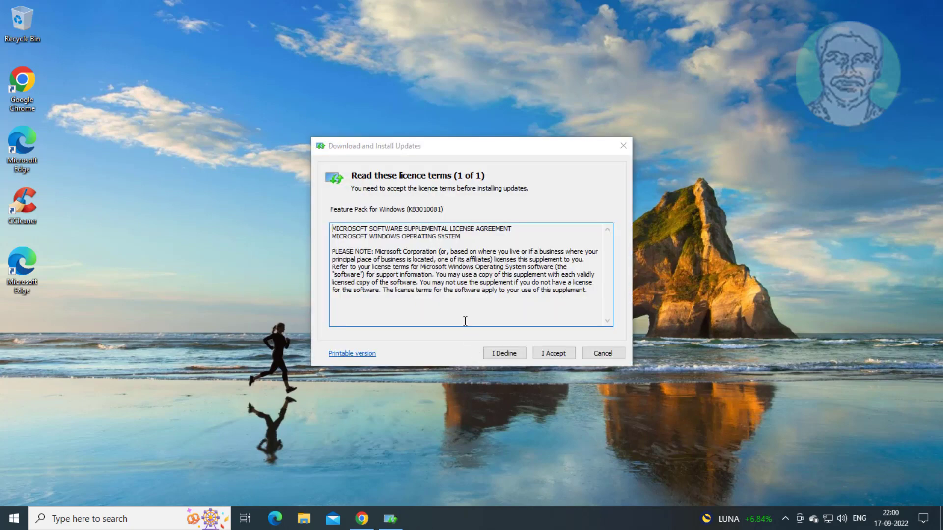
click(556, 354)
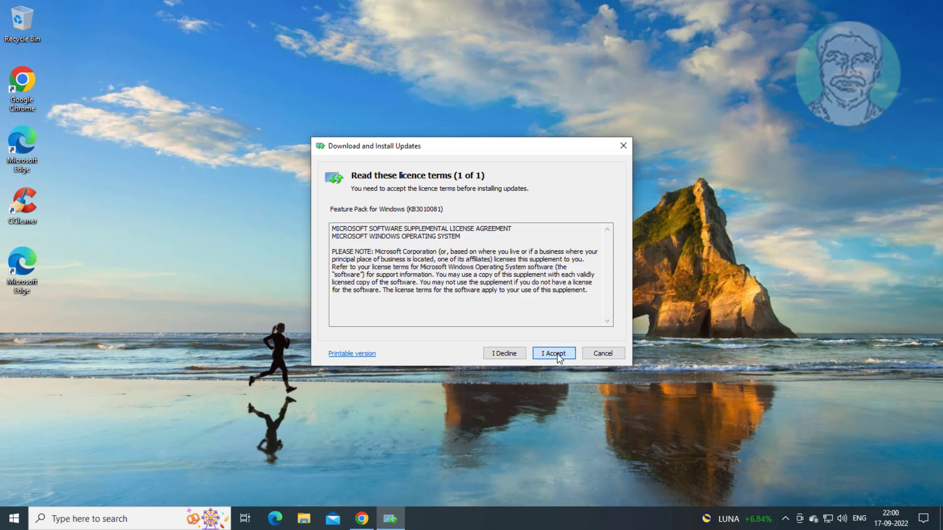
click(557, 353)
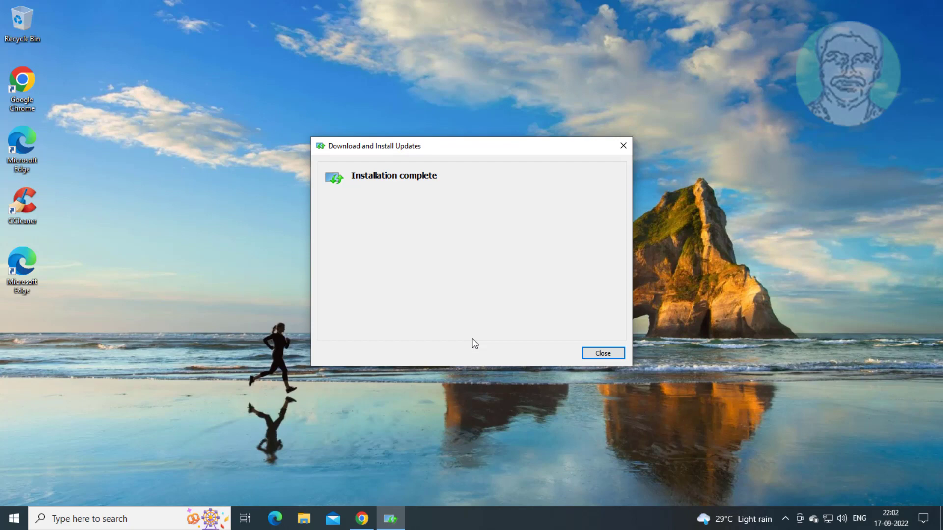
- Close the finished installer and go to the Gaming section of Settings
click(586, 354)
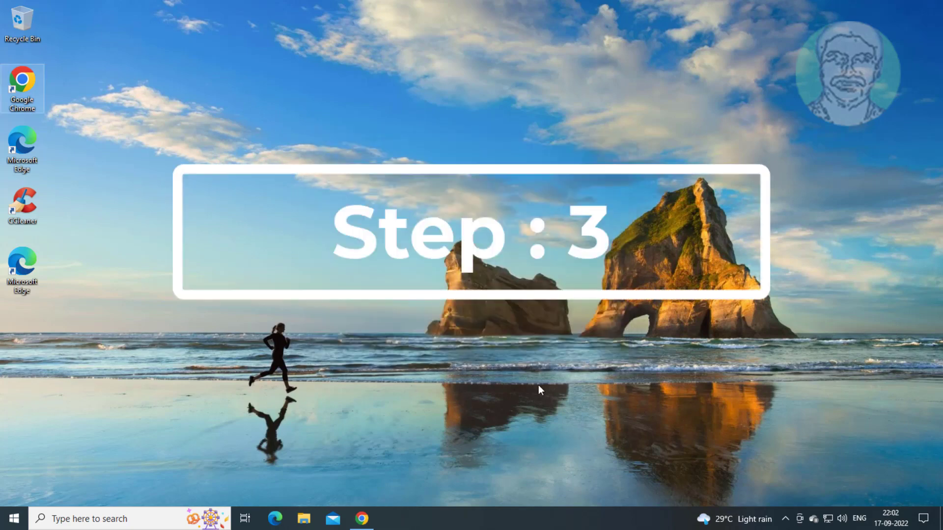
click(17, 524)
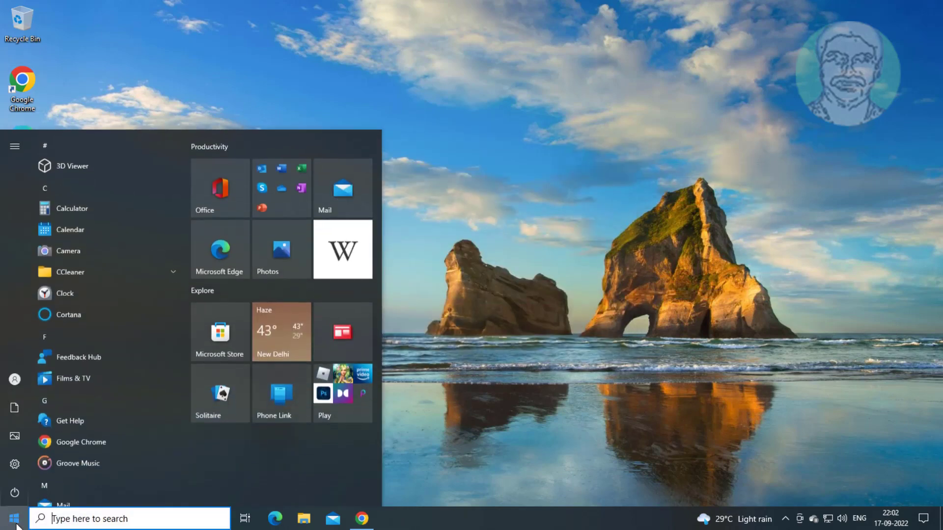
click(7, 470)
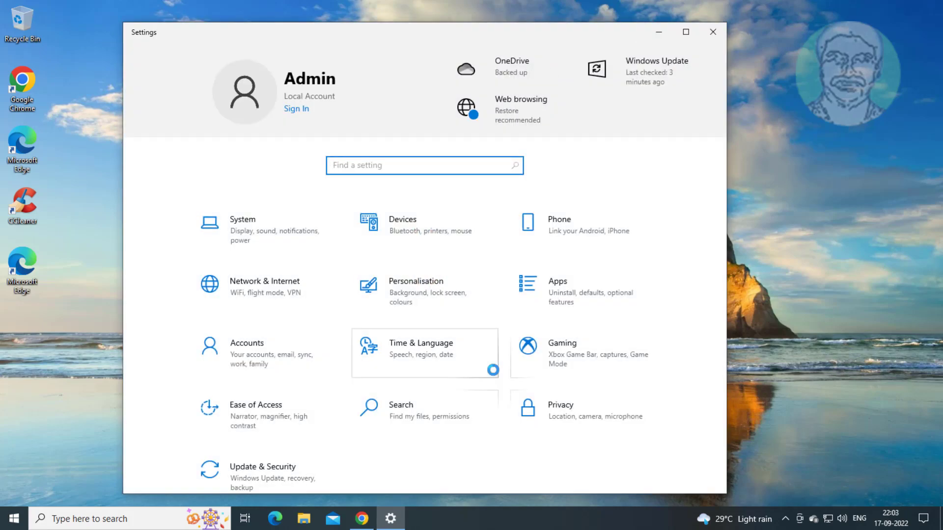
click(591, 355)
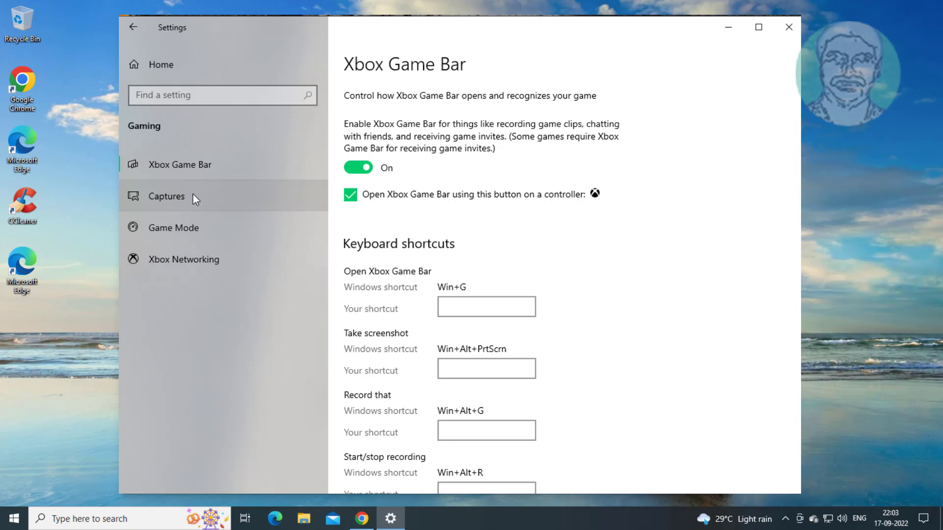
- Switch the Xbox Game Bar toggle On
click(363, 169)
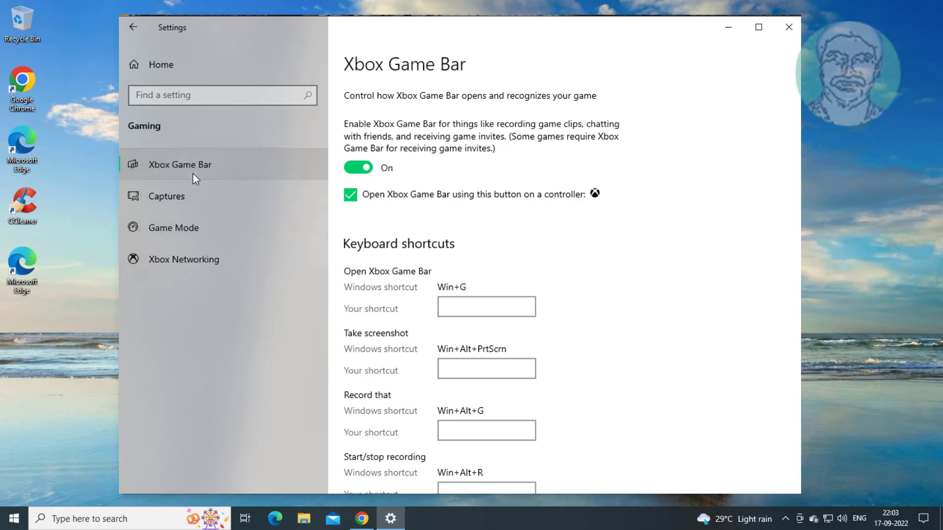
click(354, 168)
click(354, 168)
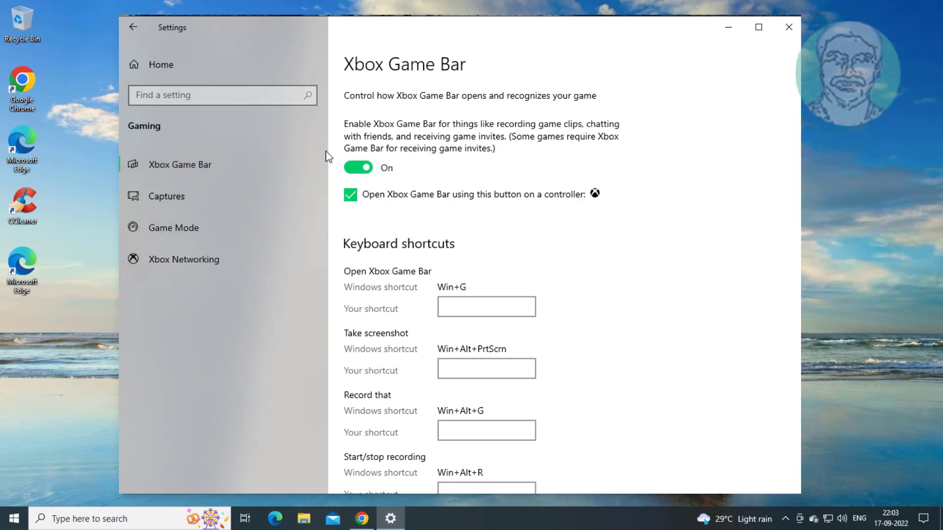
- On the Captures page, turn on background recording of the last 10 minutes
click(172, 198)
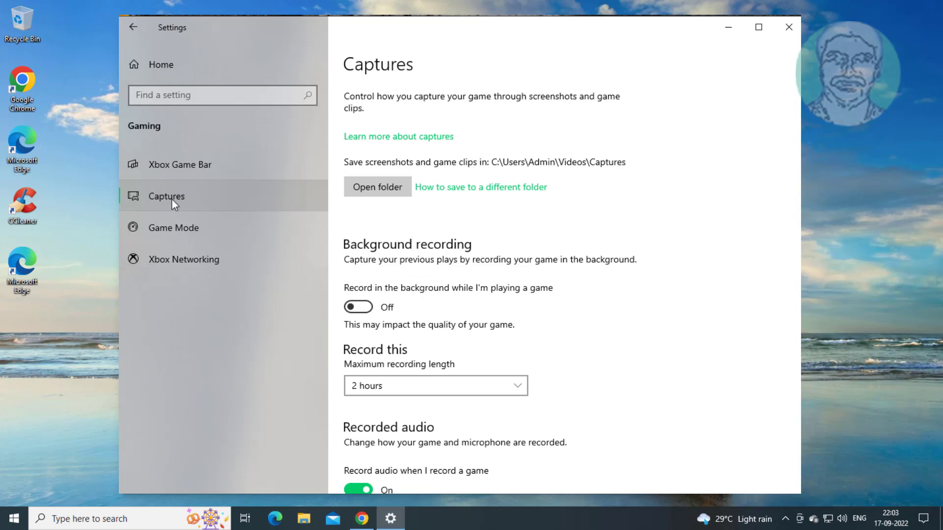
scroll(414, 307, down, 2)
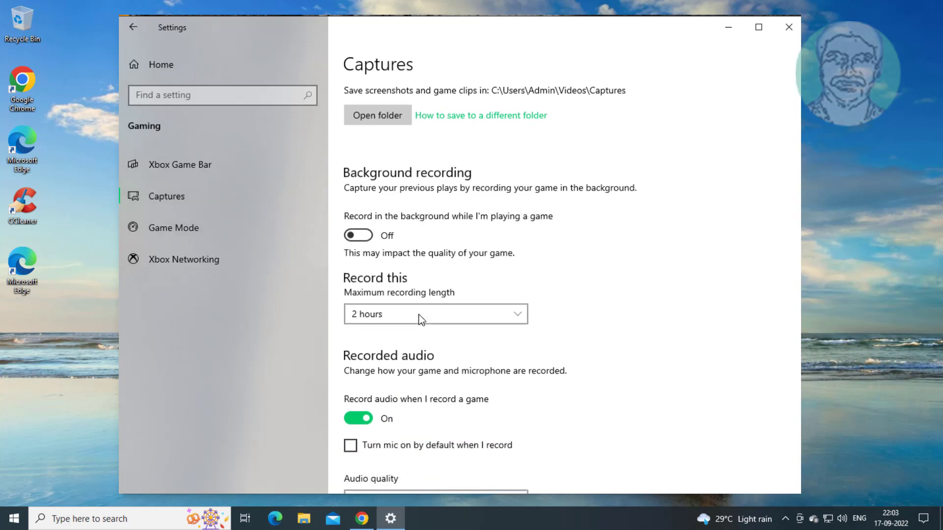
click(367, 237)
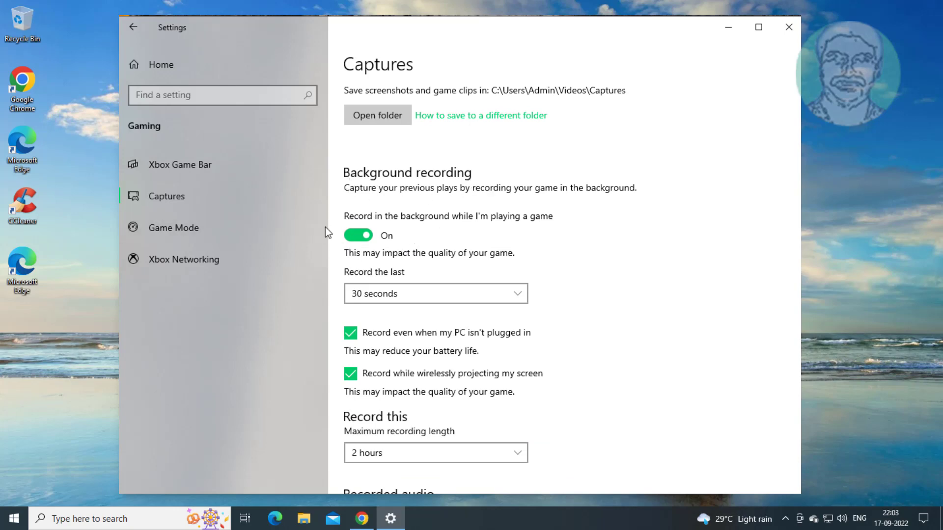
click(493, 292)
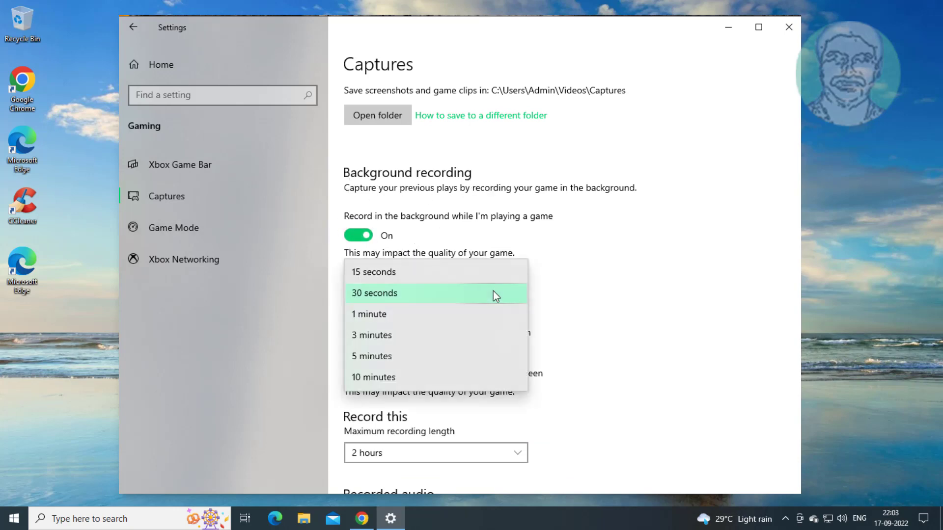
click(425, 376)
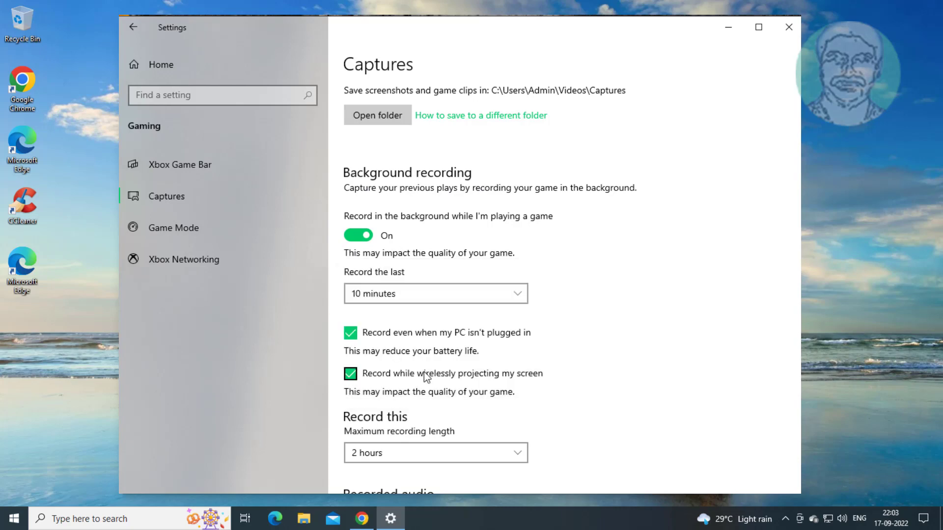
click(440, 296)
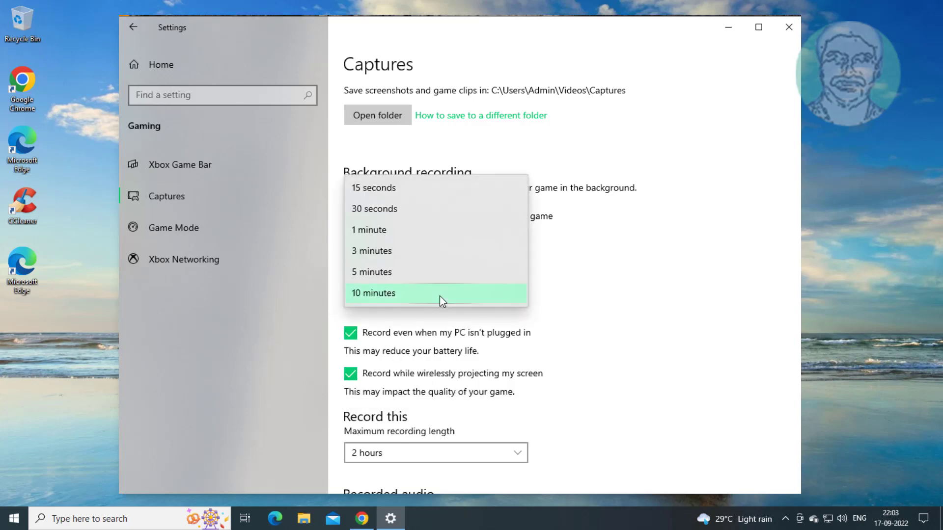
click(440, 295)
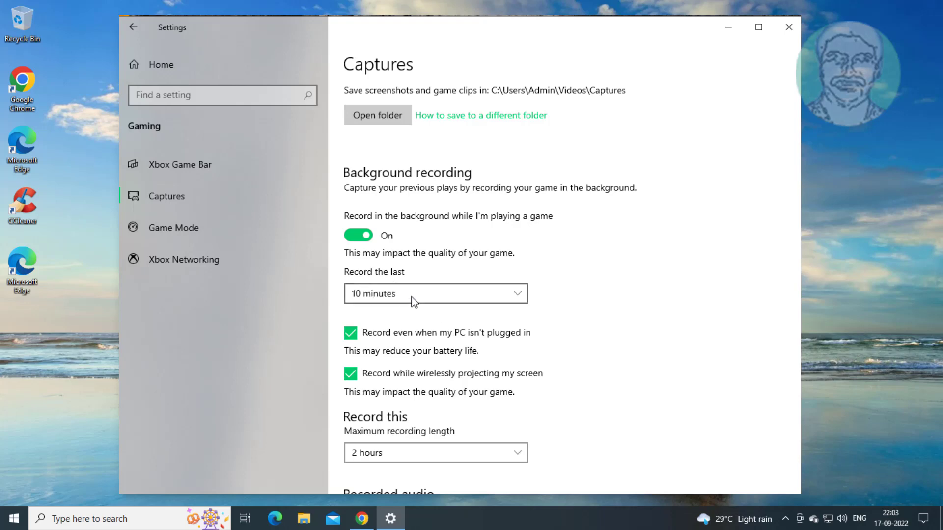
- Set the maximum recording length to 4 hours
scroll(564, 408, down, 3)
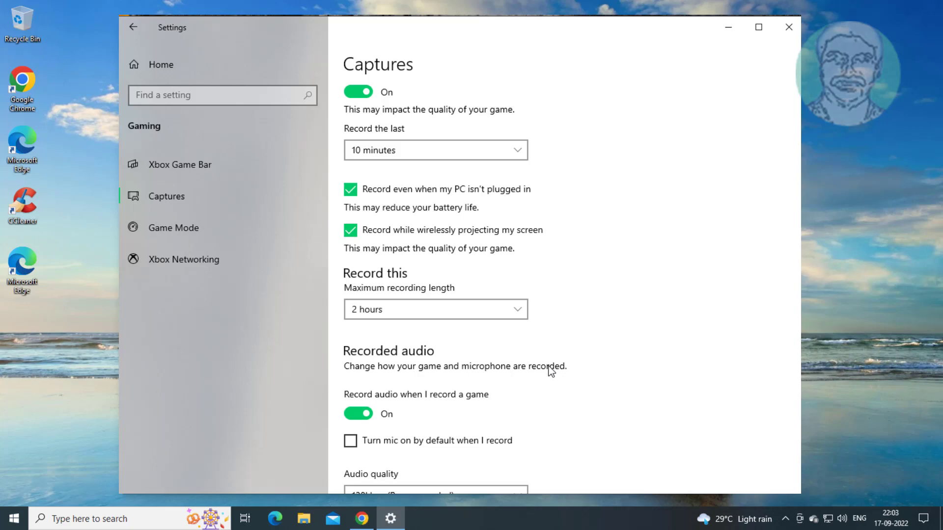
click(516, 309)
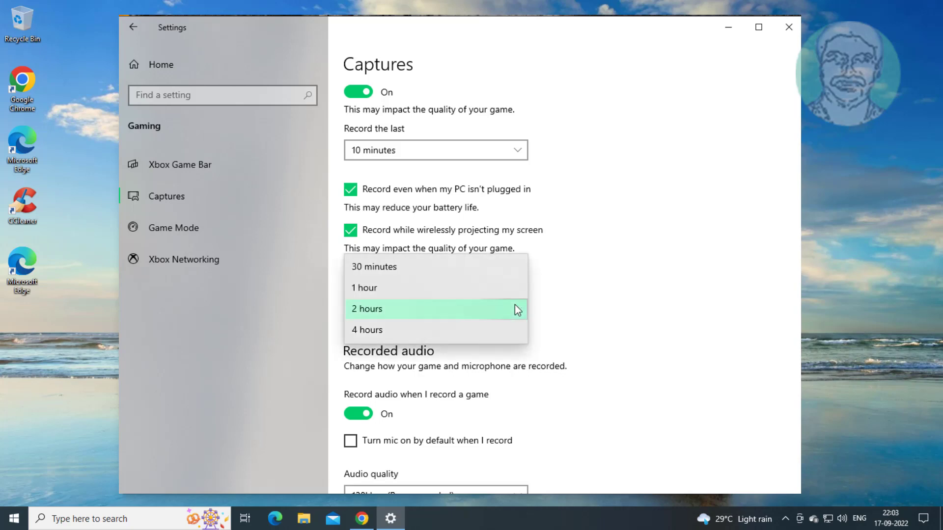
click(364, 330)
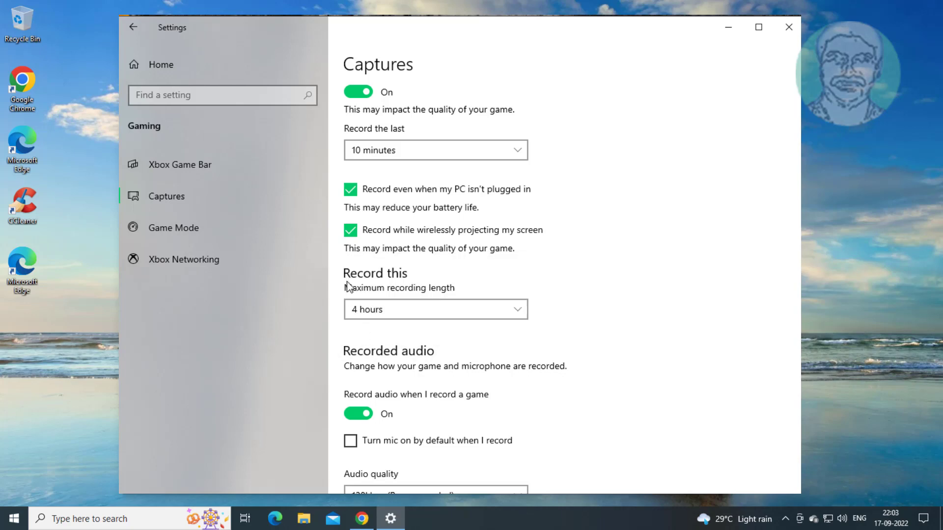
scroll(581, 354, down, 3)
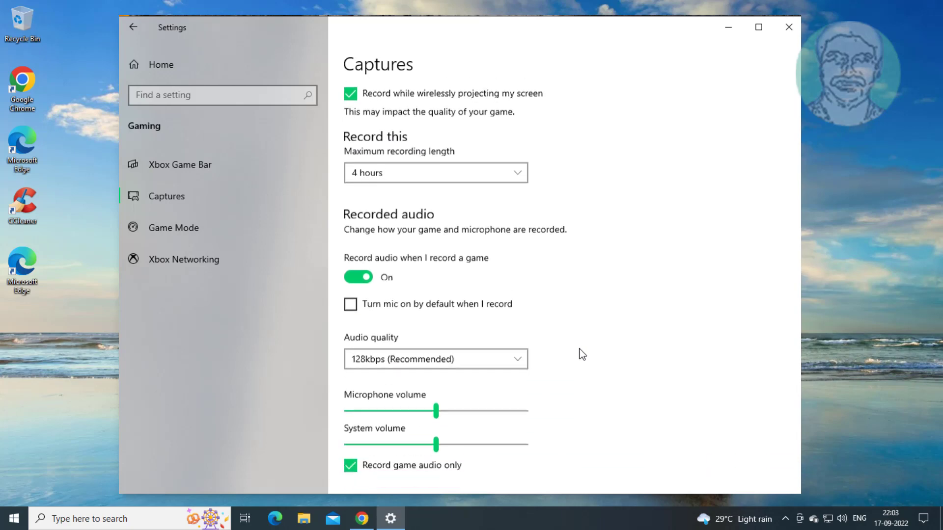
scroll(582, 354, down, 5)
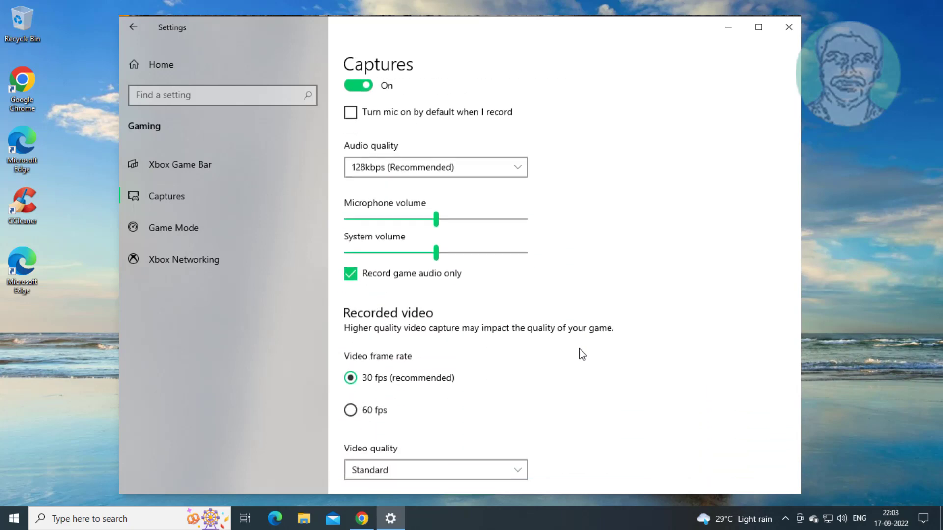
scroll(584, 383, up, 10)
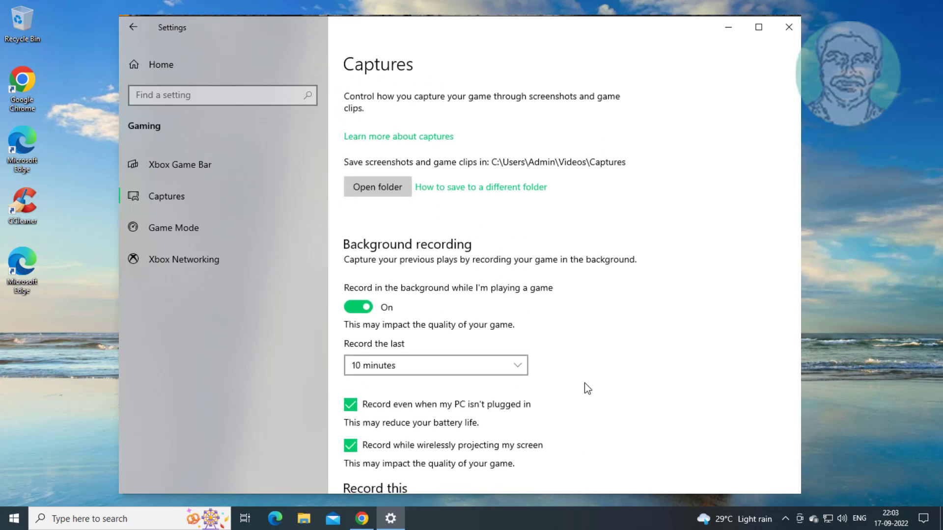
- Toggle Game Mode off and back On, then view the Xbox Networking connection status
click(179, 234)
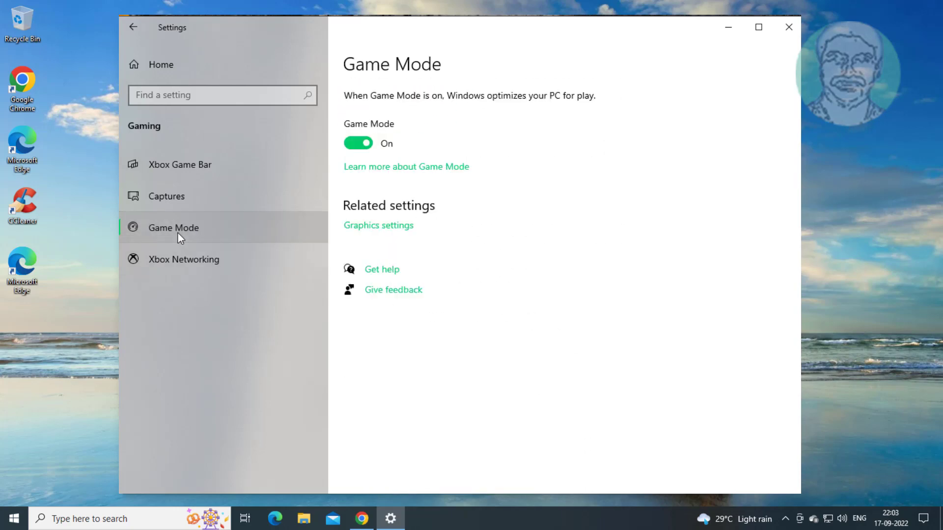
click(352, 143)
click(368, 145)
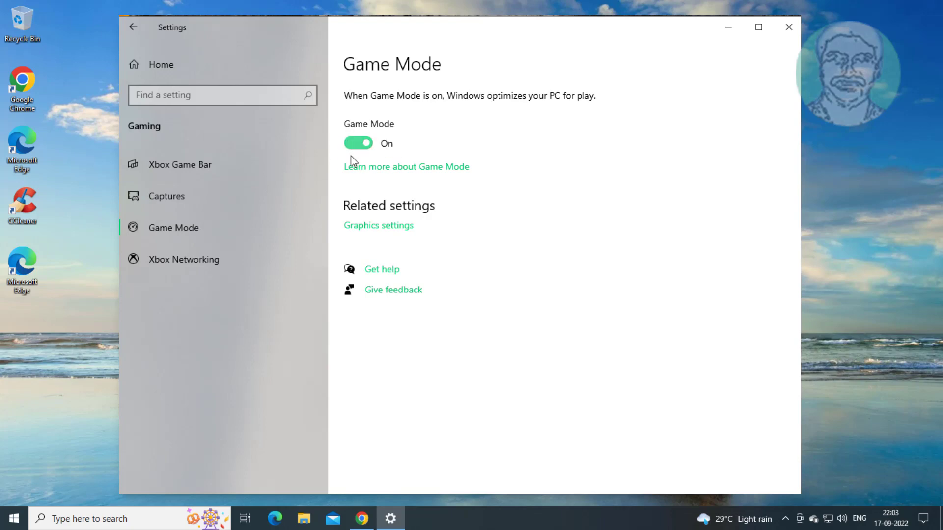
click(180, 261)
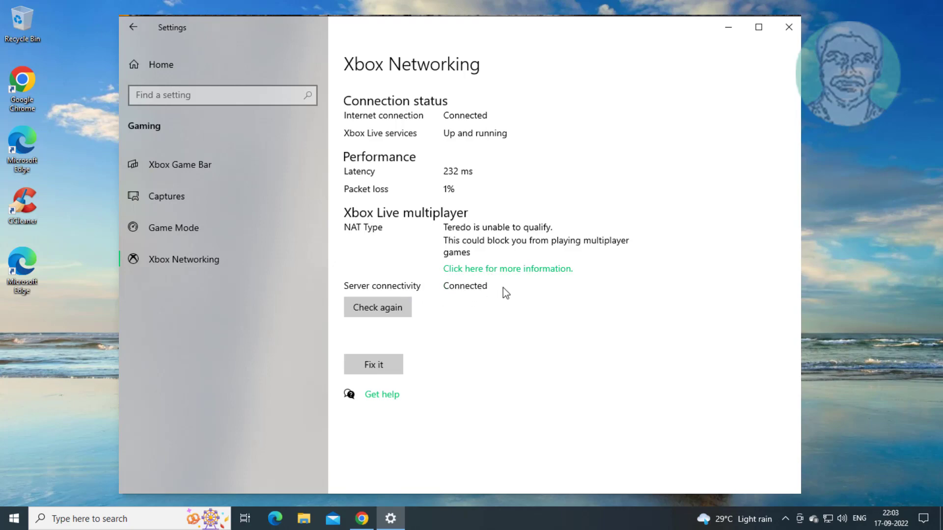
- Close the Settings window to return to the desktop
click(781, 31)
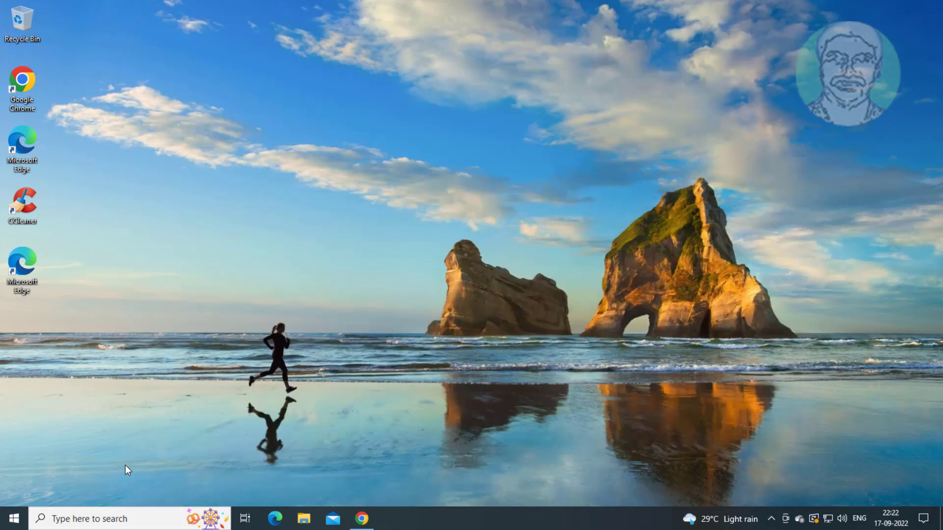